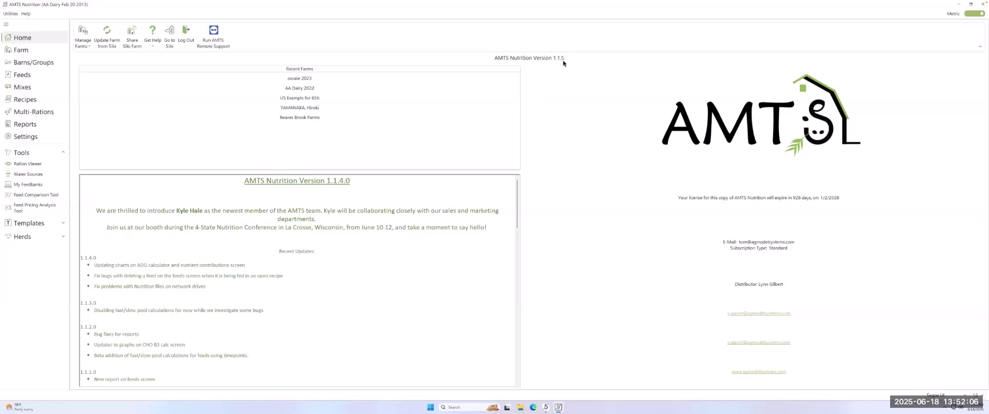
Open the farm's recipes, expand the full command ribbon and start the Advanced Optimizer
{"action": "left_click", "coordinate": [34, 104]}
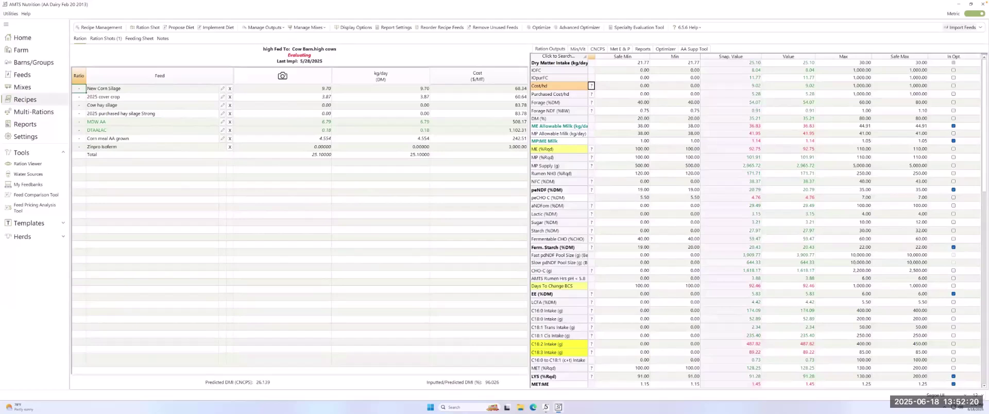
{"action": "left_click", "coordinate": [980, 27]}
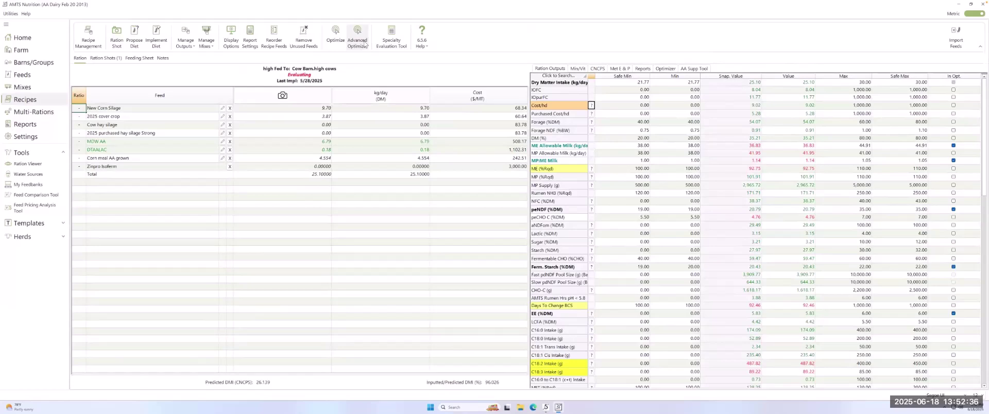
{"action": "left_click", "coordinate": [364, 44]}
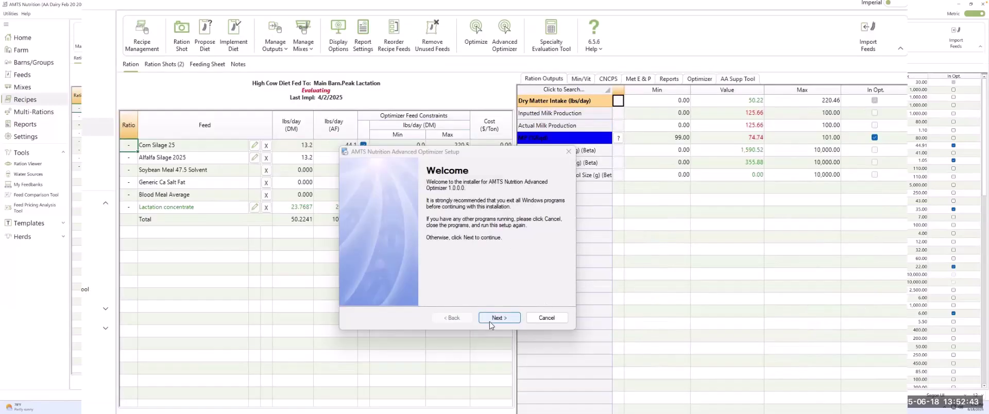
Accept the license agreement and install AMTS Nutrition Advanced Optimizer 1.0.0.0 with the default install settings
{"action": "left_click", "coordinate": [496, 318]}
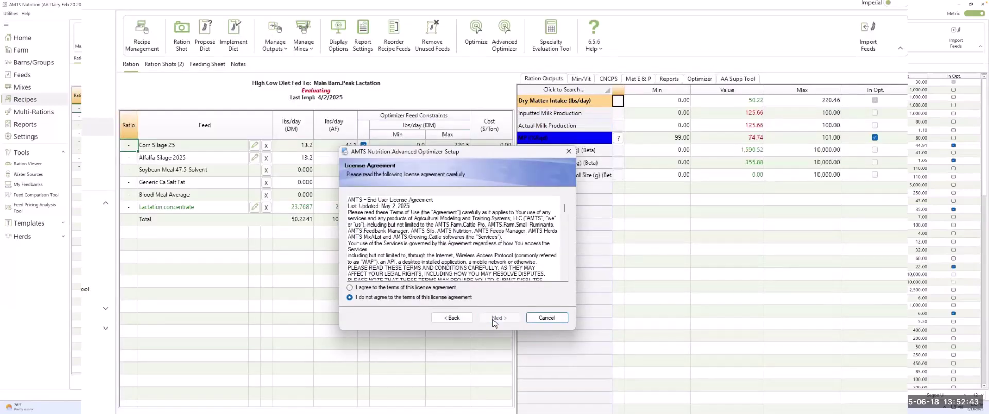
{"action": "left_click", "coordinate": [349, 287]}
{"action": "left_click", "coordinate": [505, 320]}
{"action": "left_click", "coordinate": [507, 322]}
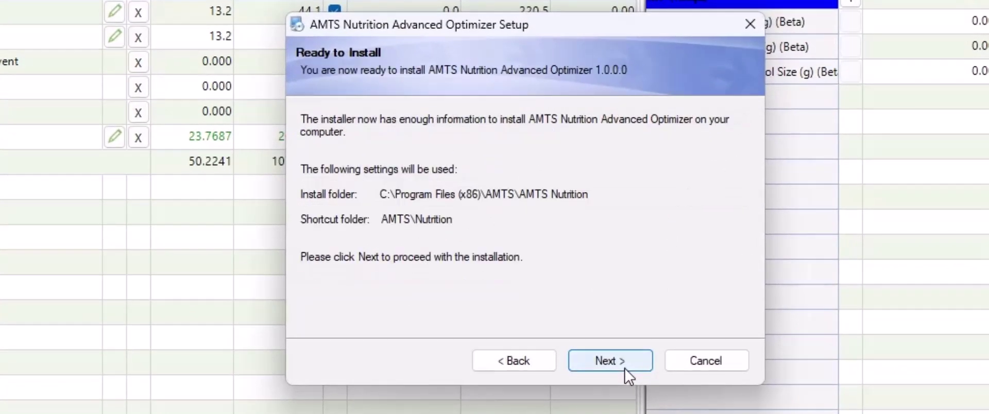
{"action": "left_click", "coordinate": [610, 361]}
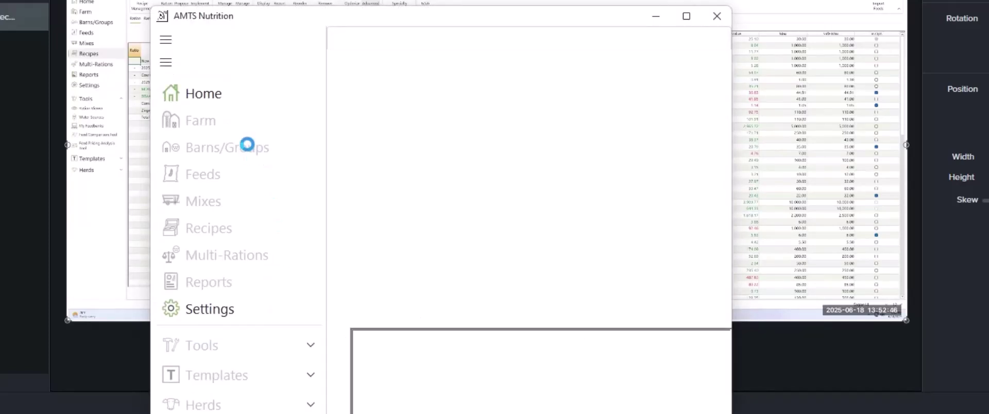
Open the AMTS Example Farm from the recent farms and start the Advanced Optimizer
{"action": "left_click", "coordinate": [427, 188]}
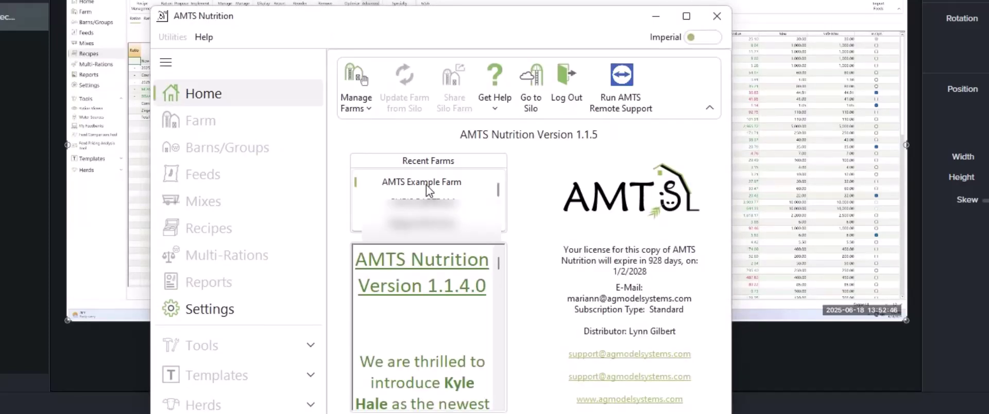
{"action": "double_click", "coordinate": [426, 185]}
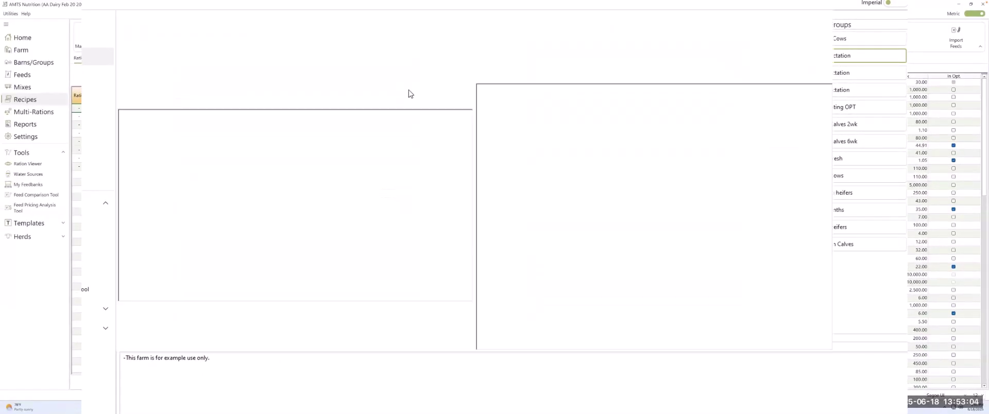
{"action": "left_click", "coordinate": [510, 40]}
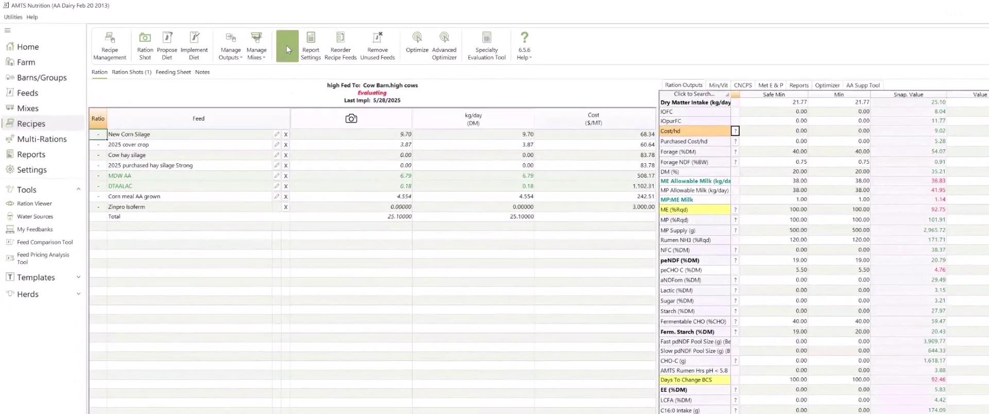
Set the recipe display options to show the optimizer feed constraints (DM) and turn snapshots off
{"action": "left_click", "coordinate": [232, 39]}
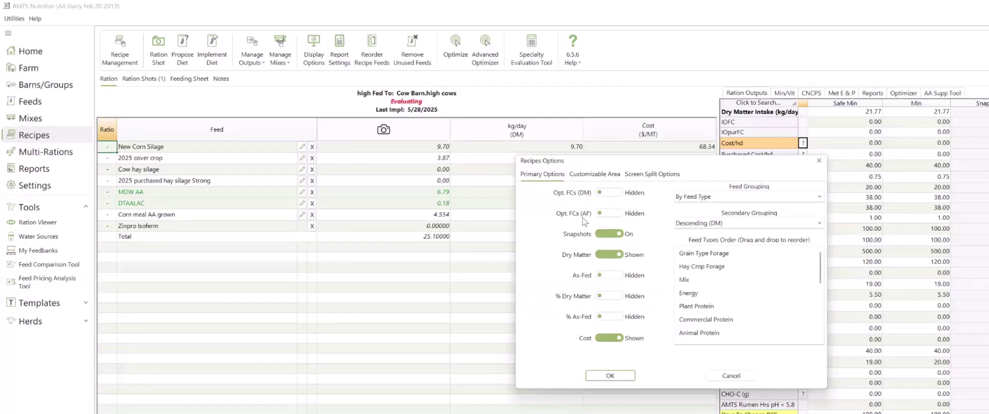
{"action": "left_click", "coordinate": [612, 193]}
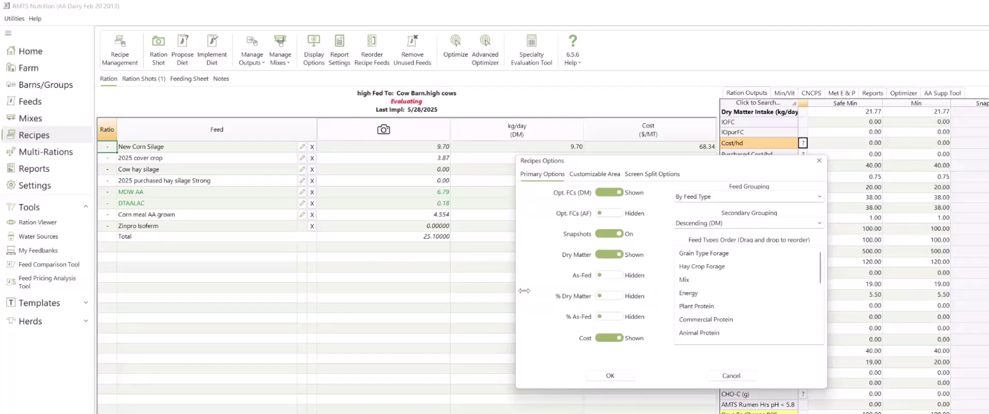
{"action": "left_click", "coordinate": [608, 237]}
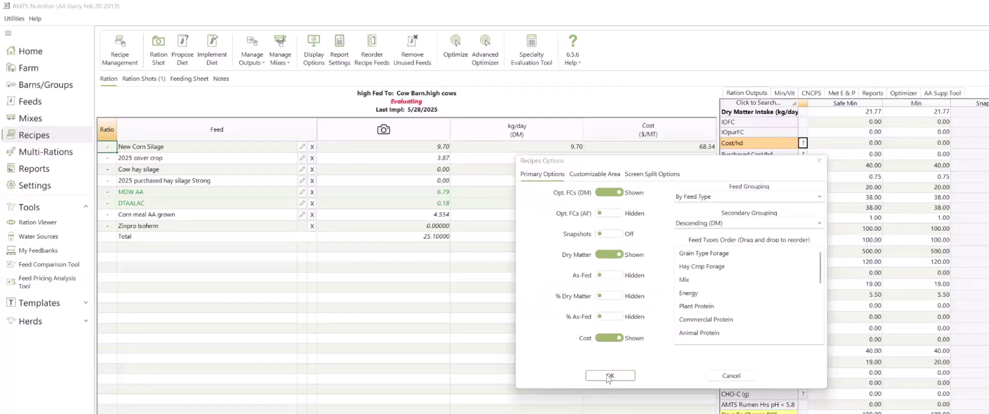
{"action": "left_click", "coordinate": [611, 376]}
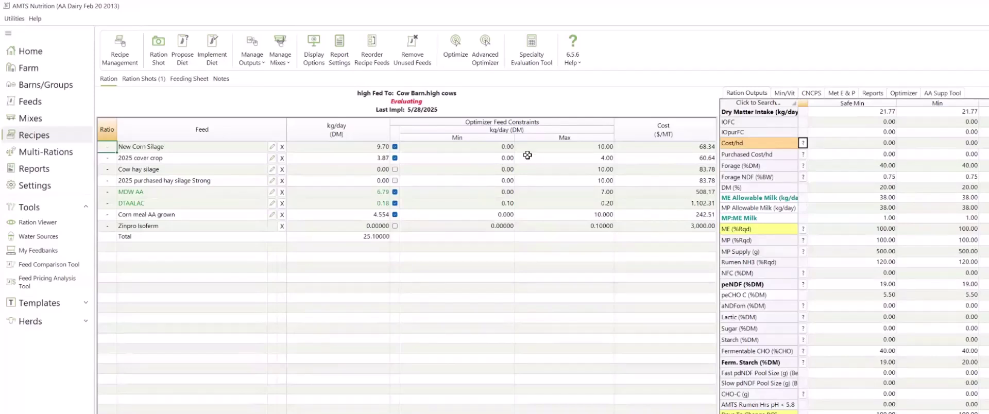
Check the maximums of New Corn Silage and 2025 cover crop, and remove 2025 purchased hay silage Strong from the recipe
{"action": "left_click", "coordinate": [552, 150]}
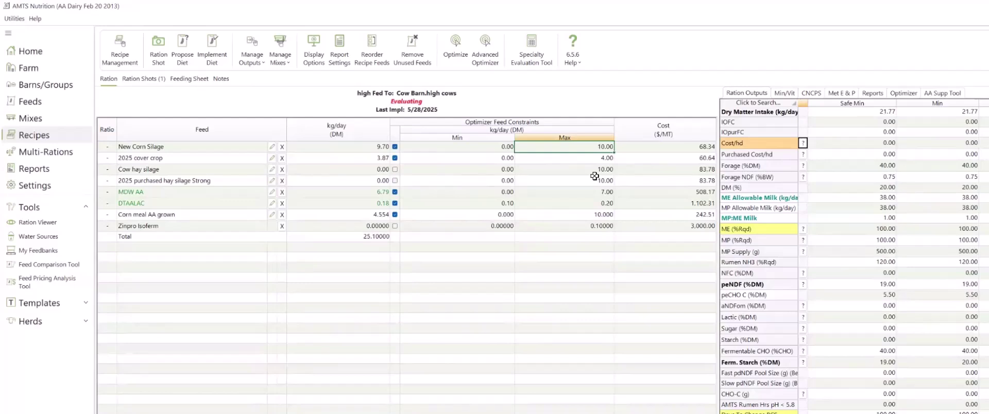
{"action": "key", "text": "Down"}
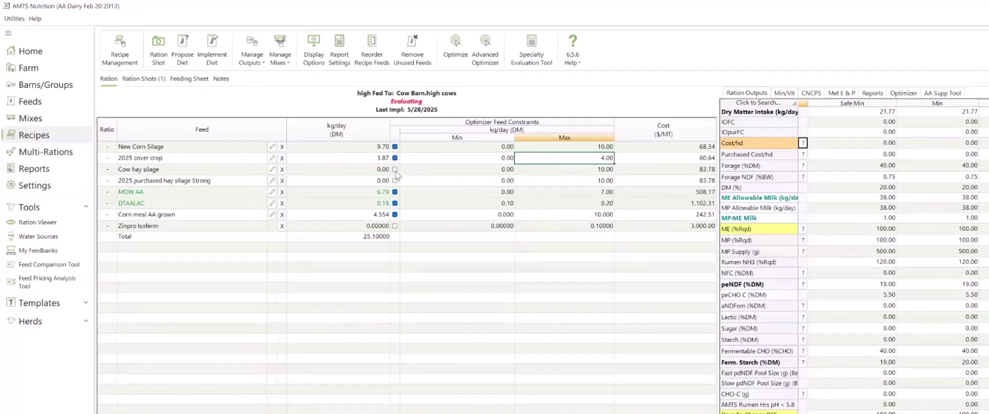
{"action": "left_click", "coordinate": [282, 181]}
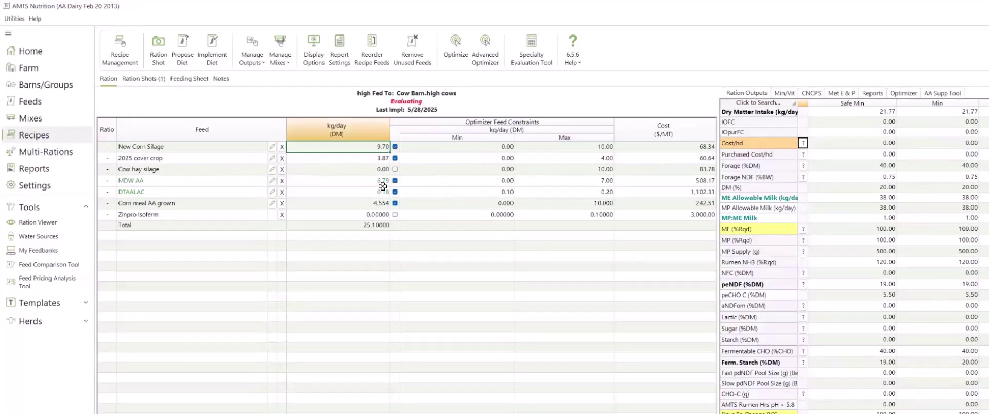
Set the optimizer maximum for MDW AA to 7.50 kg/day DM
{"action": "left_click", "coordinate": [575, 182]}
{"action": "type", "text": "7.50"}
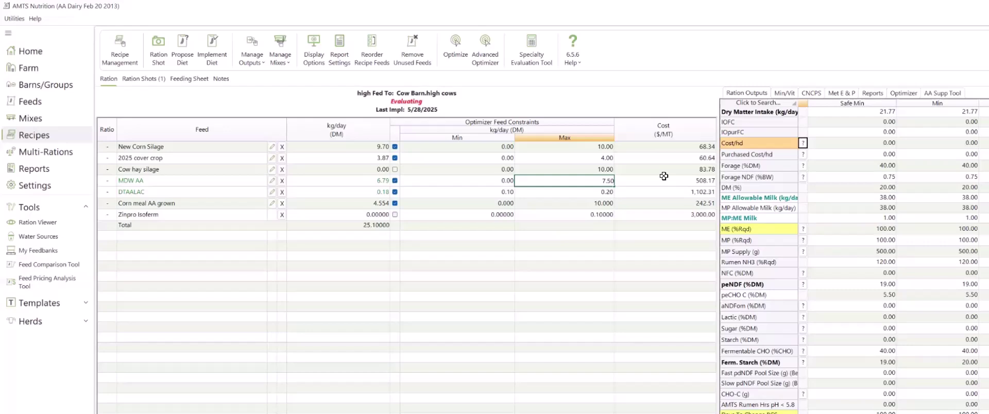
{"action": "key", "text": "Return"}
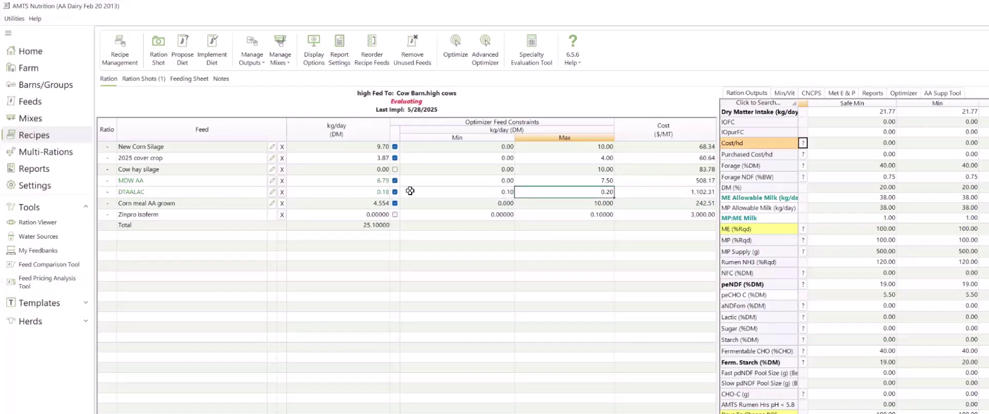
Check the DTAALAC minimum and maximum constraints, and remove Zinpro Isoferm from the recipe
{"action": "left_click", "coordinate": [509, 196]}
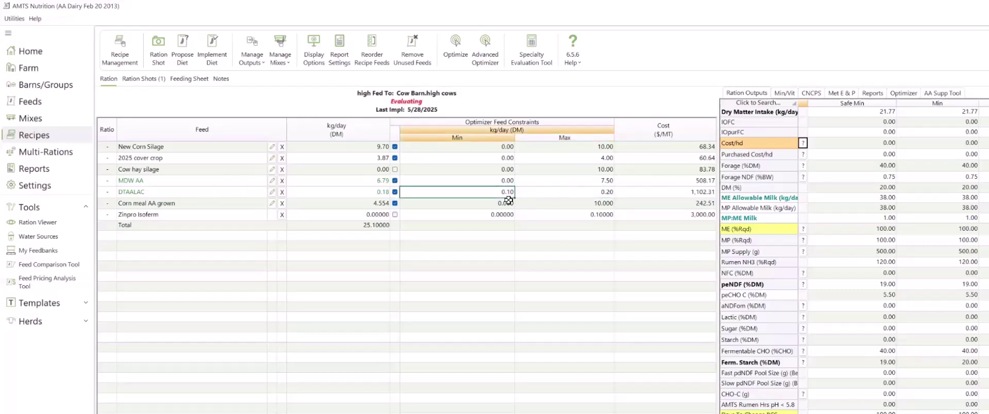
{"action": "left_click", "coordinate": [576, 197]}
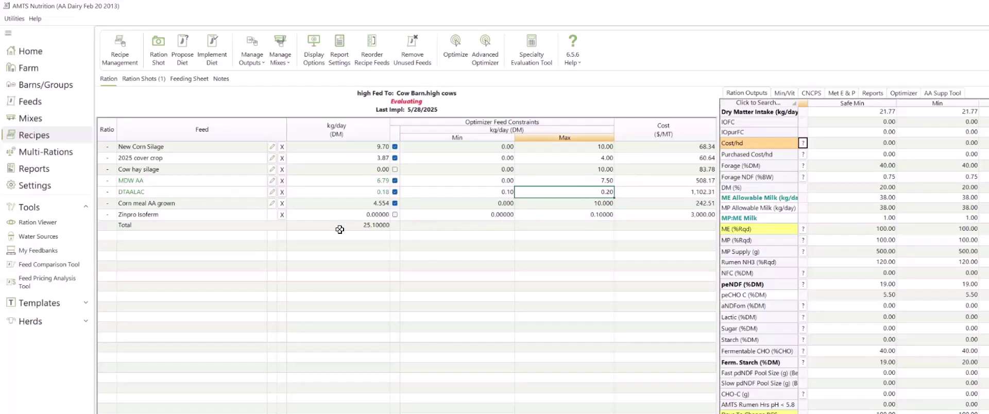
{"action": "left_click", "coordinate": [282, 216]}
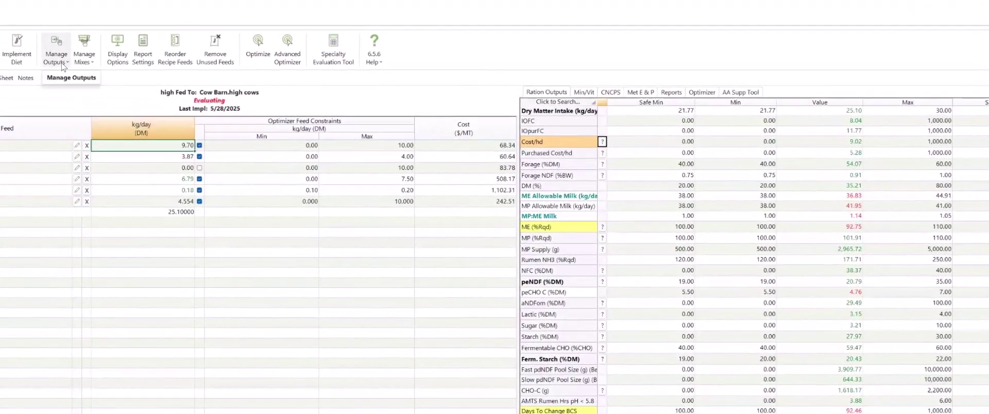
Review the output management options and the minimum and maximum limits for ME Allowable Milk
{"action": "left_click", "coordinate": [62, 63]}
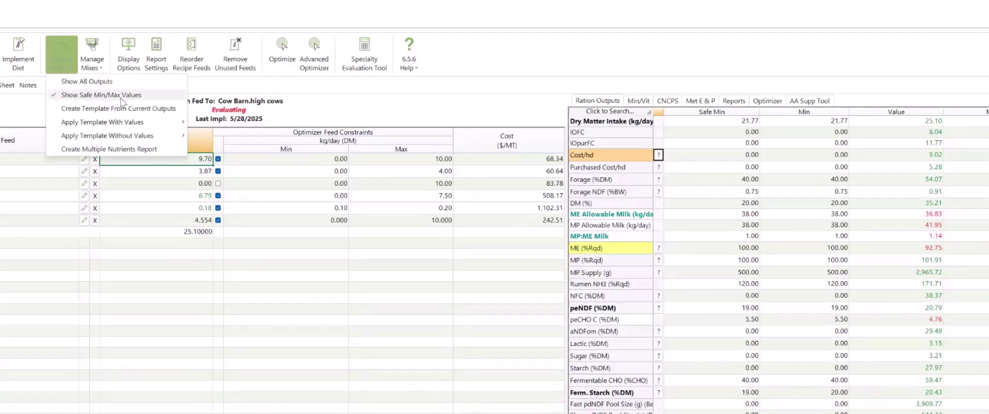
{"action": "left_click", "coordinate": [860, 180]}
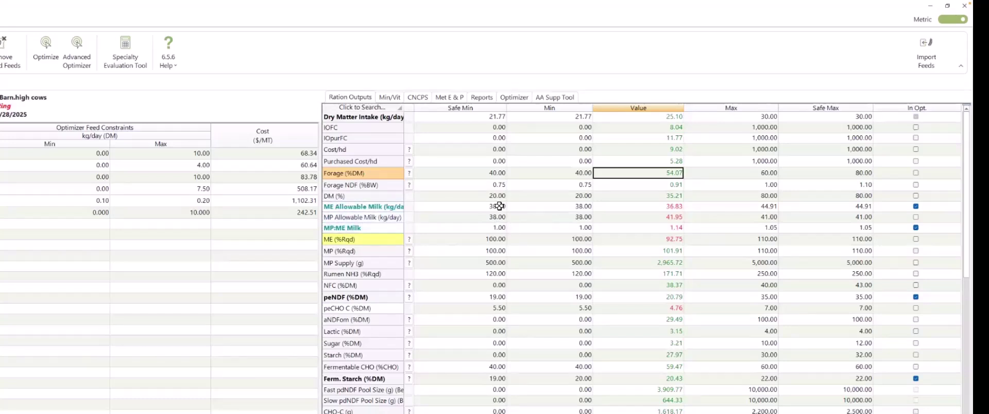
{"action": "left_click", "coordinate": [551, 212]}
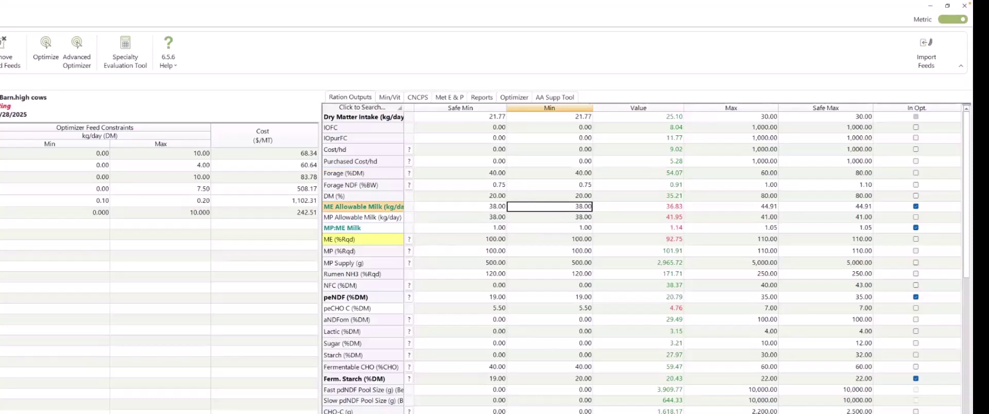
{"action": "left_click", "coordinate": [731, 207]}
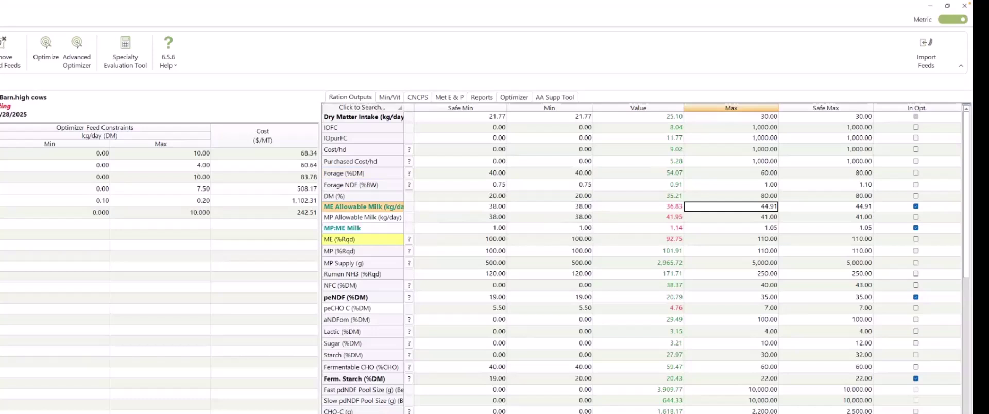
Set the MP:ME Milk maximum to 1.12
{"action": "left_click", "coordinate": [731, 228]}
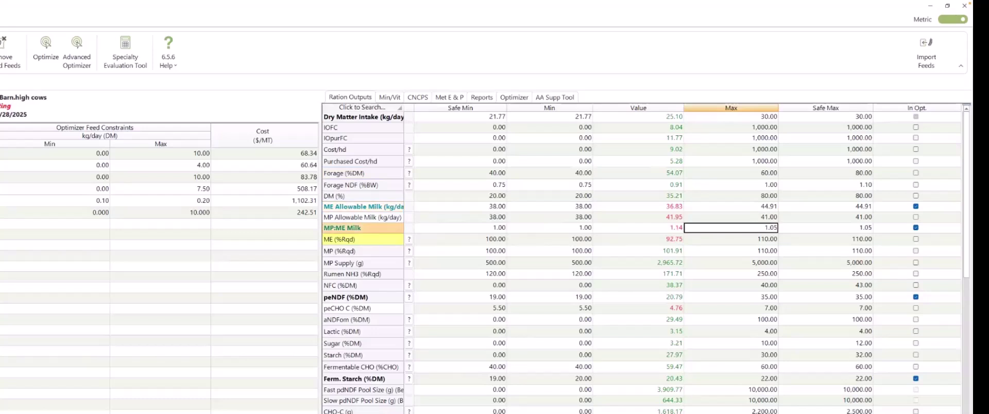
{"action": "type", "text": "1.12"}
{"action": "key", "text": "Return"}
Set the Dry Matter Intake safe minimum to 25 kg/day and its safe maximum to 25.2 kg/day
{"action": "left_click", "coordinate": [574, 118]}
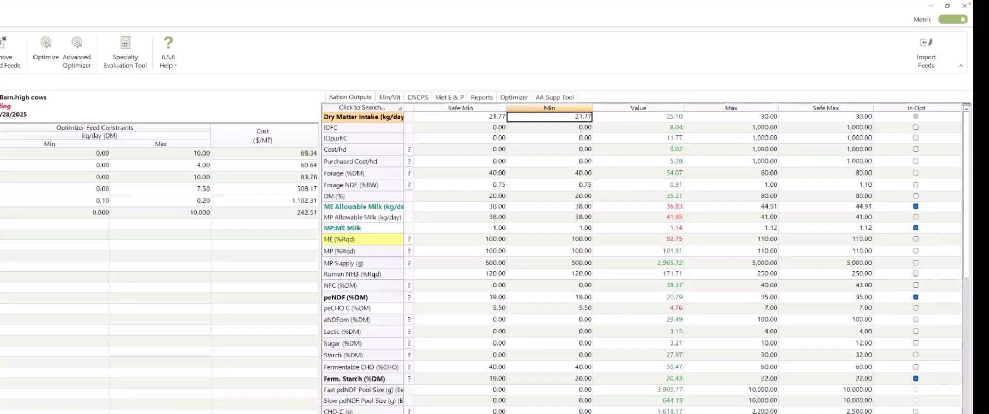
{"action": "left_click", "coordinate": [460, 117]}
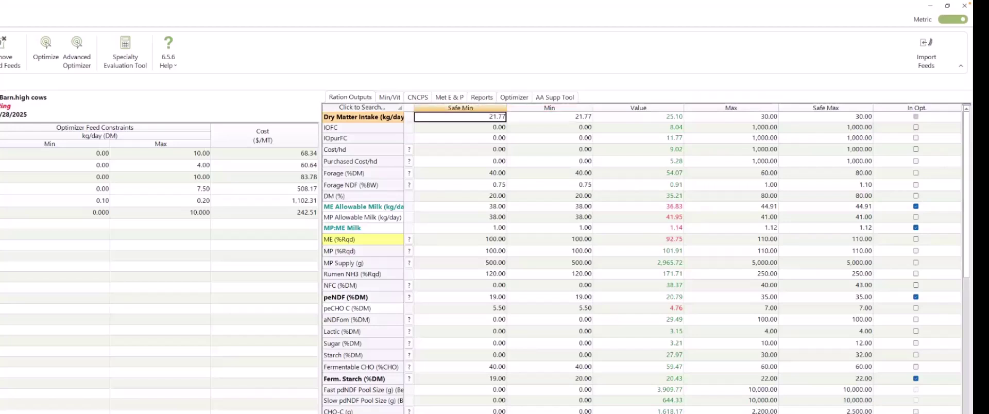
{"action": "type", "text": "25"}
{"action": "key", "text": "Tab"}
{"action": "key", "text": "Tab"}
{"action": "key", "text": "Tab"}
{"action": "key", "text": "Tab"}
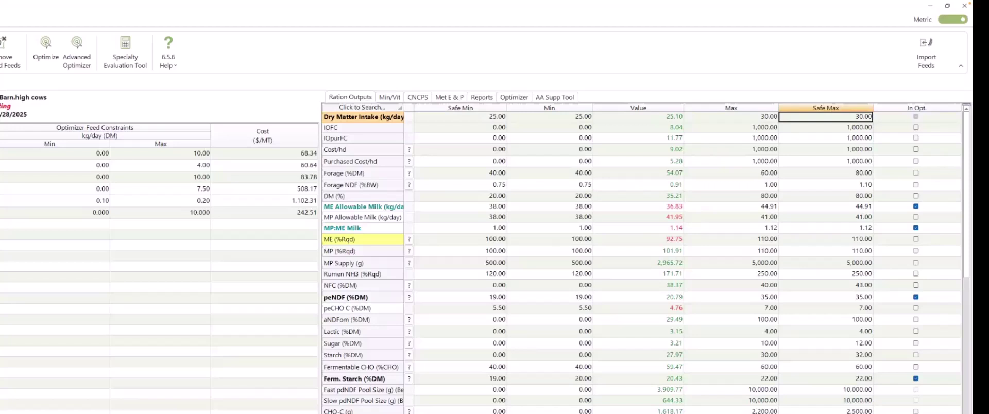
{"action": "type", "text": "2"}
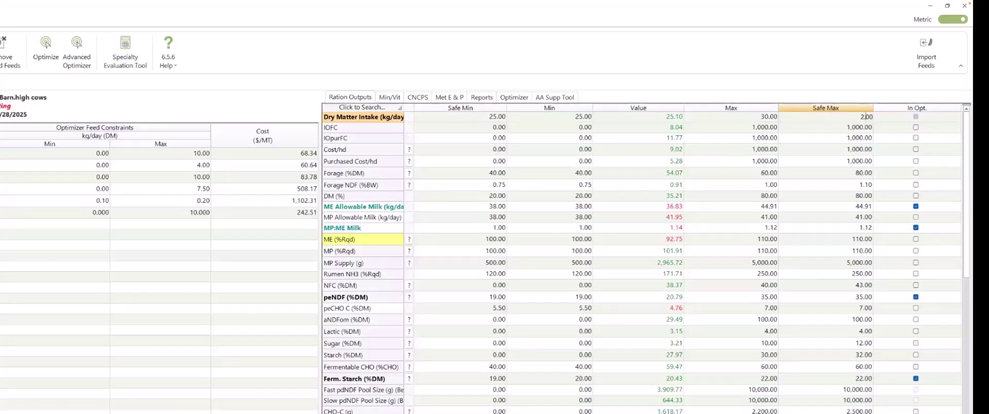
{"action": "type", "text": "5.2"}
{"action": "key", "text": "Return"}
{"action": "left_click", "coordinate": [639, 117]}
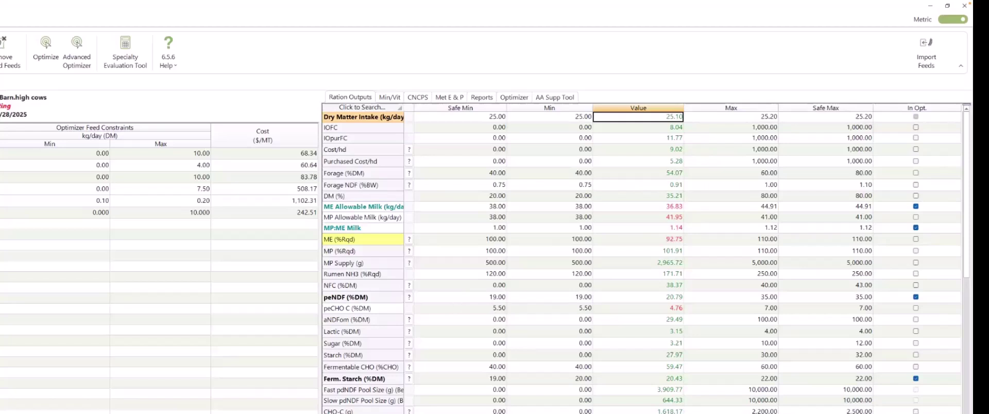
Review the optimizer limits for peNDF, fermentable starch and EE in the ration outputs
{"action": "left_click", "coordinate": [583, 300]}
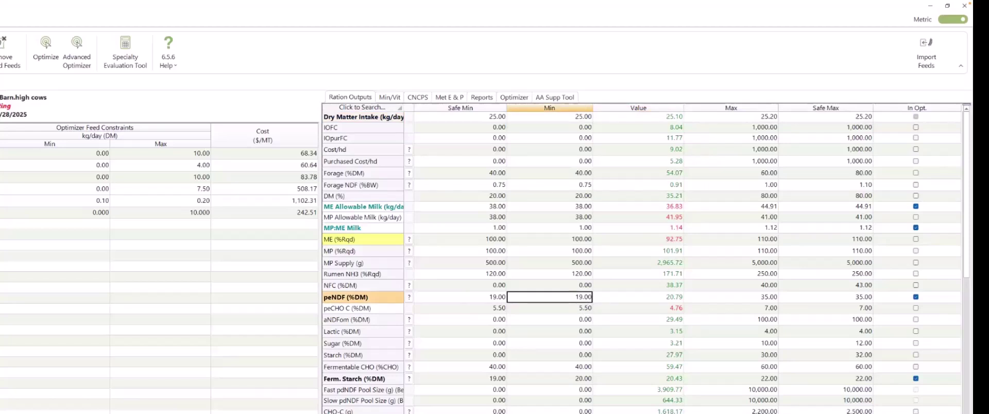
{"action": "left_click", "coordinate": [568, 380]}
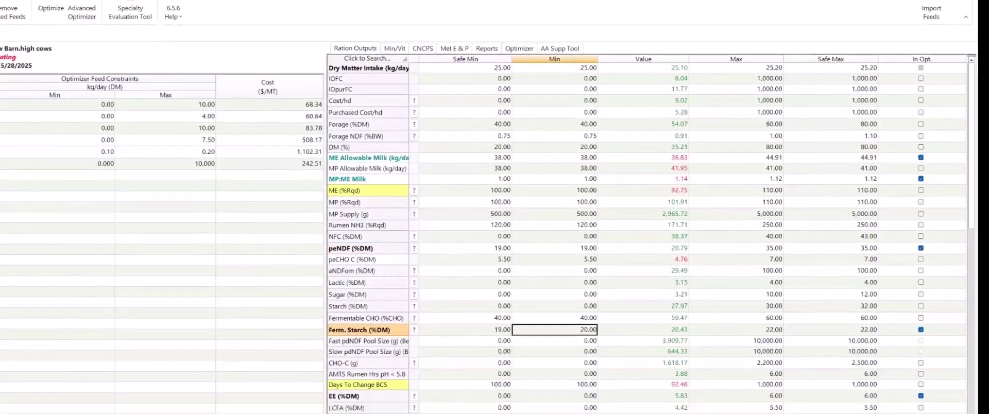
{"action": "left_click", "coordinate": [748, 380]}
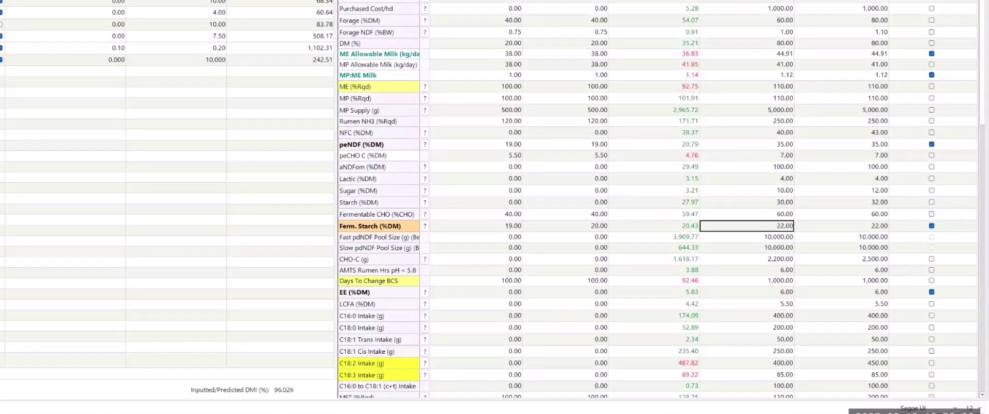
{"action": "left_click", "coordinate": [842, 292]}
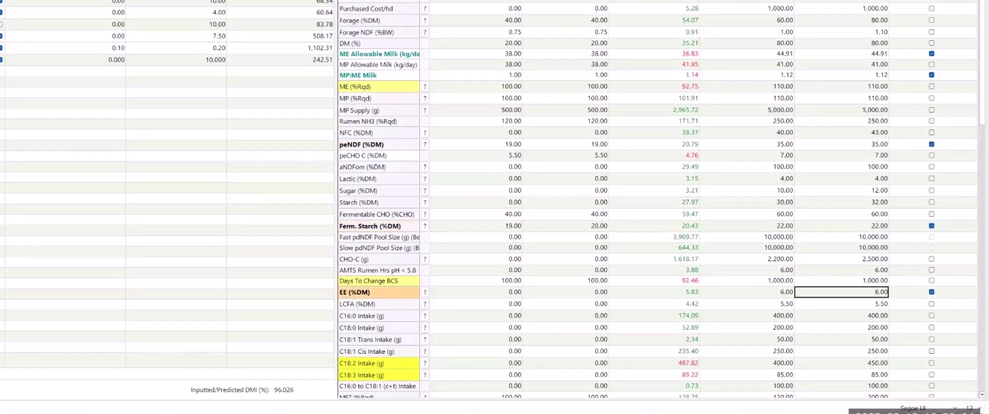
Set the MET:ME maximum to 1.50 in the ration outputs and exclude MET:ME from the optimization
{"action": "scroll", "coordinate": [658, 199], "scroll_direction": "down", "scroll_amount": 3}
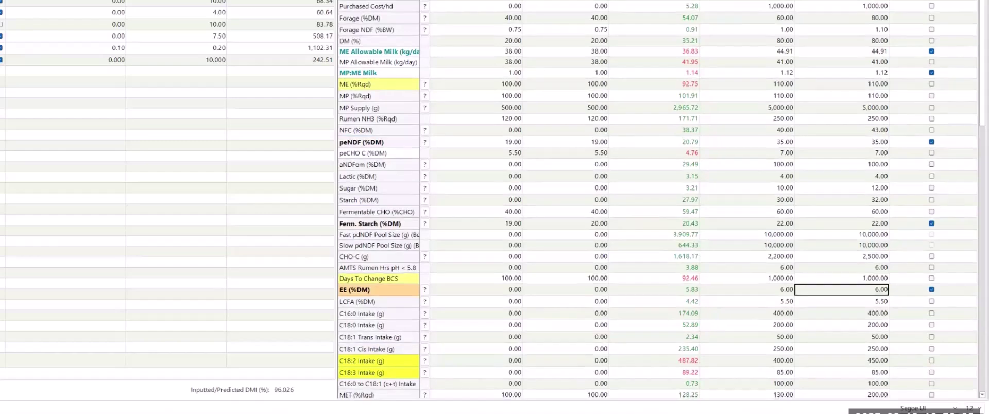
{"action": "scroll", "coordinate": [657, 200], "scroll_direction": "down", "scroll_amount": 7}
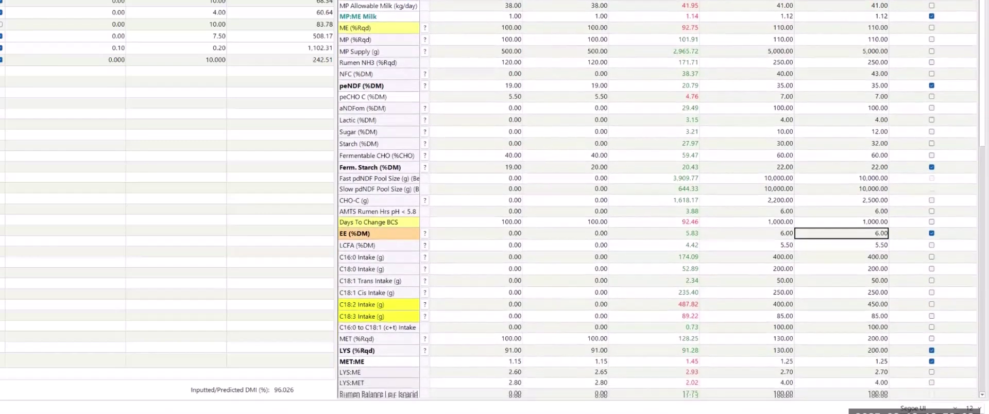
{"action": "scroll", "coordinate": [657, 199], "scroll_direction": "down", "scroll_amount": 7}
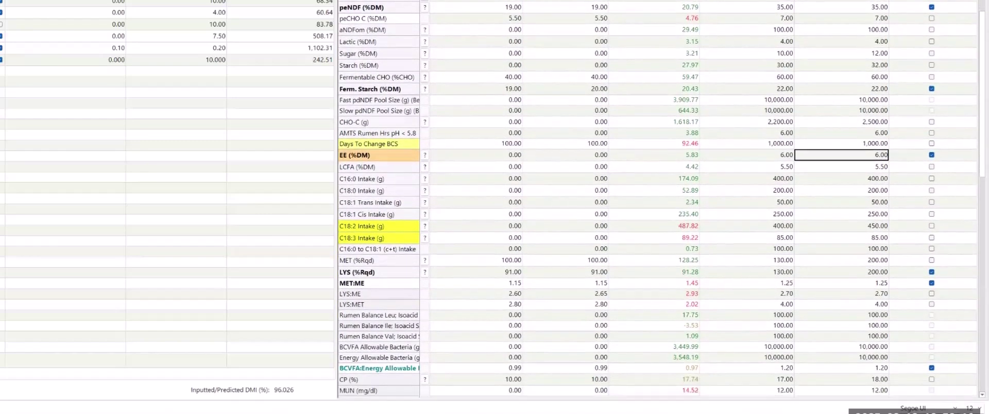
{"action": "scroll", "coordinate": [657, 200], "scroll_direction": "down", "scroll_amount": 2}
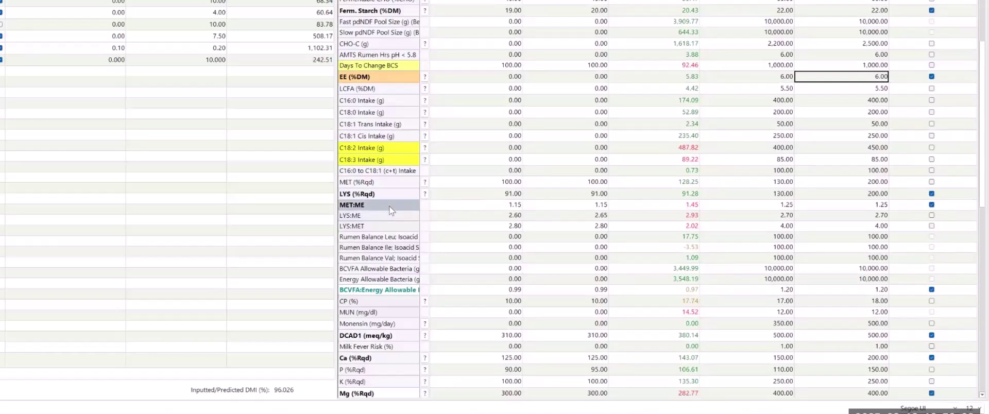
{"action": "left_click", "coordinate": [655, 205]}
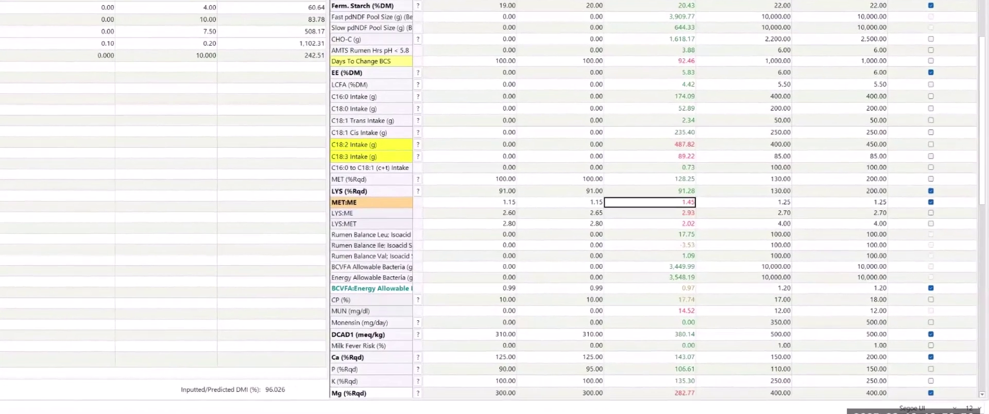
{"action": "left_click", "coordinate": [818, 266]}
{"action": "type", "text": "1.50"}
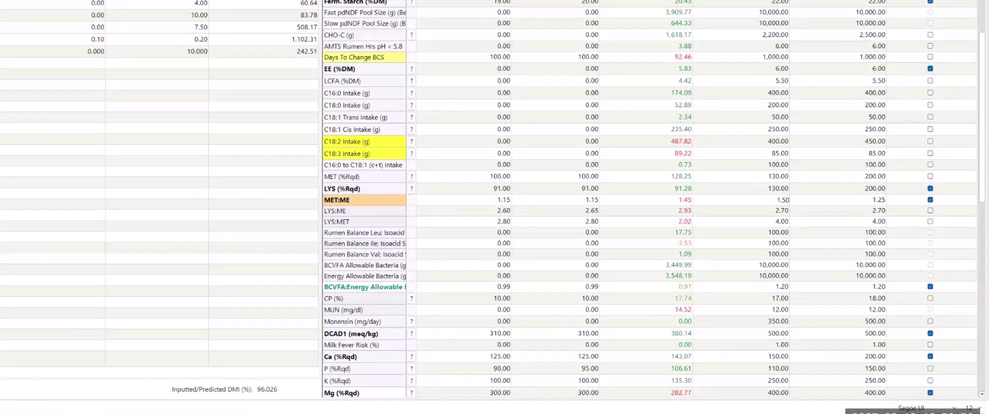
{"action": "left_click", "coordinate": [742, 200]}
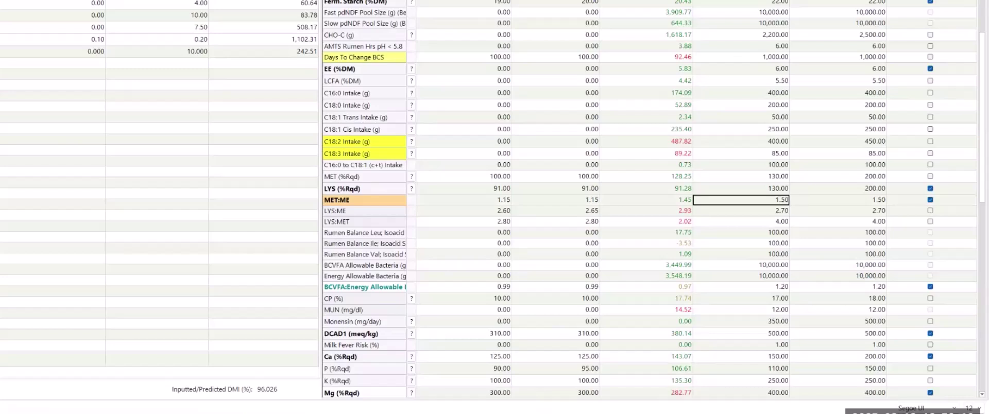
{"action": "left_click", "coordinate": [930, 199]}
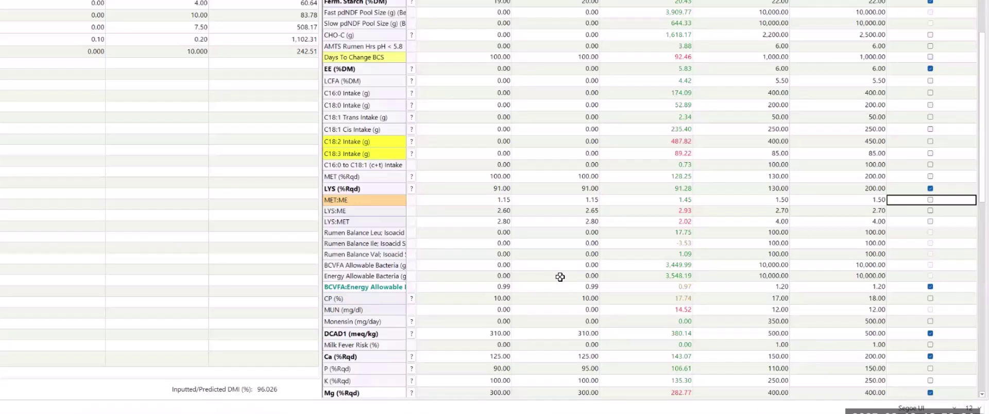
Run the Advanced Optimizer with the Precise runtime, the Maximize IOFC objective and a target DM fed of 25.1
{"action": "scroll", "coordinate": [561, 277], "scroll_direction": "down", "scroll_amount": 3}
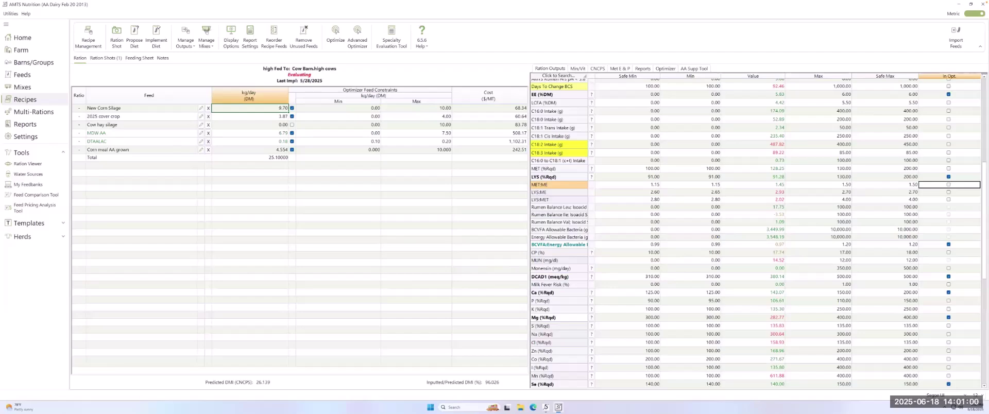
{"action": "scroll", "coordinate": [752, 232], "scroll_direction": "down", "scroll_amount": 10}
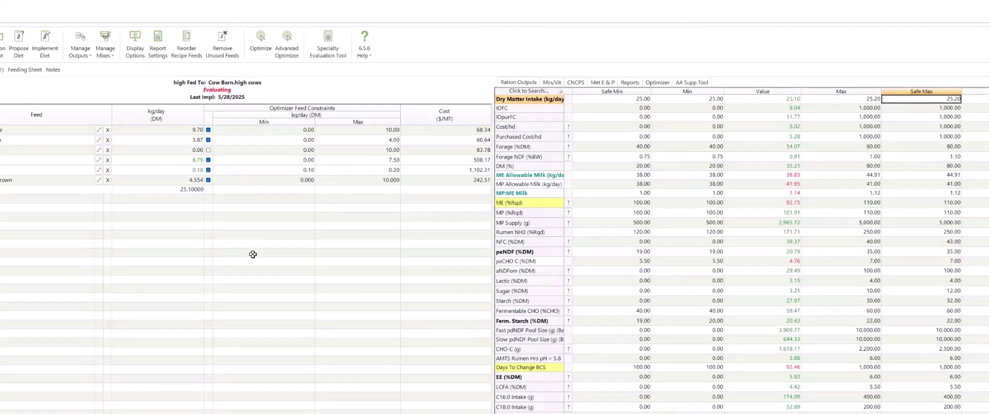
{"action": "left_click", "coordinate": [287, 44]}
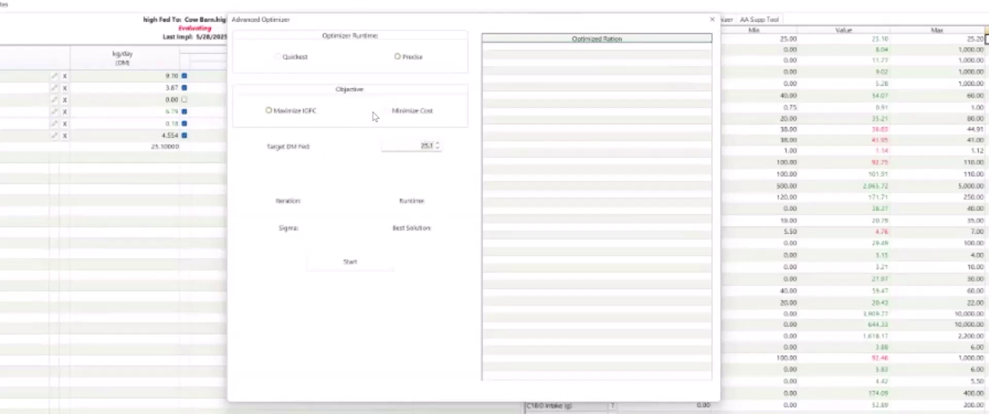
{"action": "left_click", "coordinate": [371, 259]}
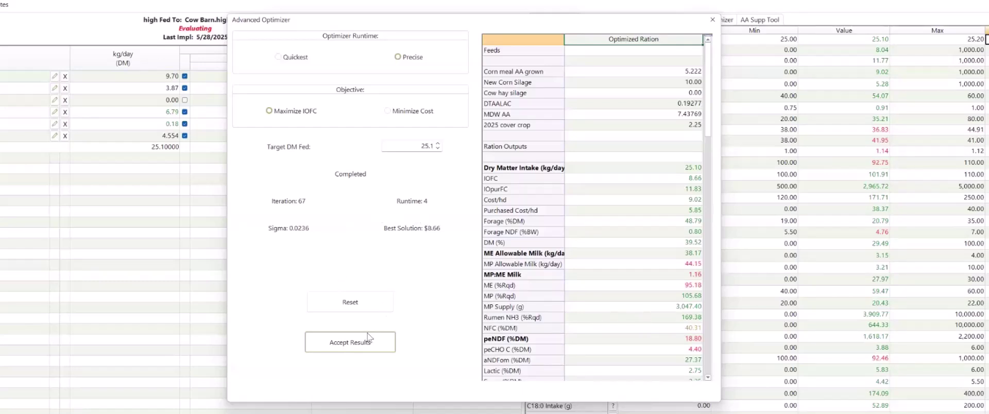
Reset the optimizer and rerun it with the Minimize Cost objective, pausing and resuming the run once
{"action": "left_click", "coordinate": [355, 307]}
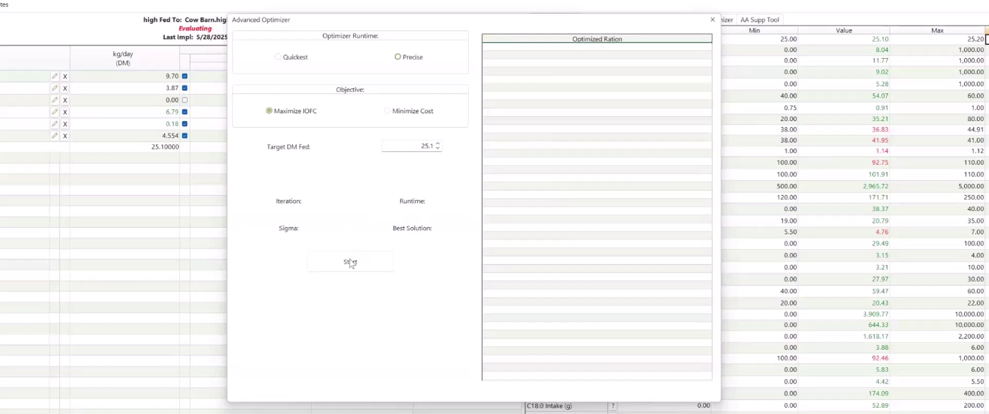
{"action": "left_click", "coordinate": [411, 111]}
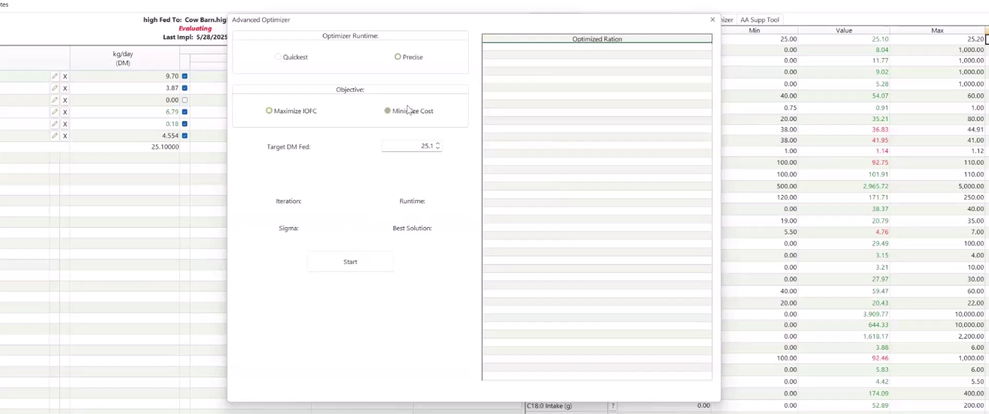
{"action": "left_click", "coordinate": [354, 262]}
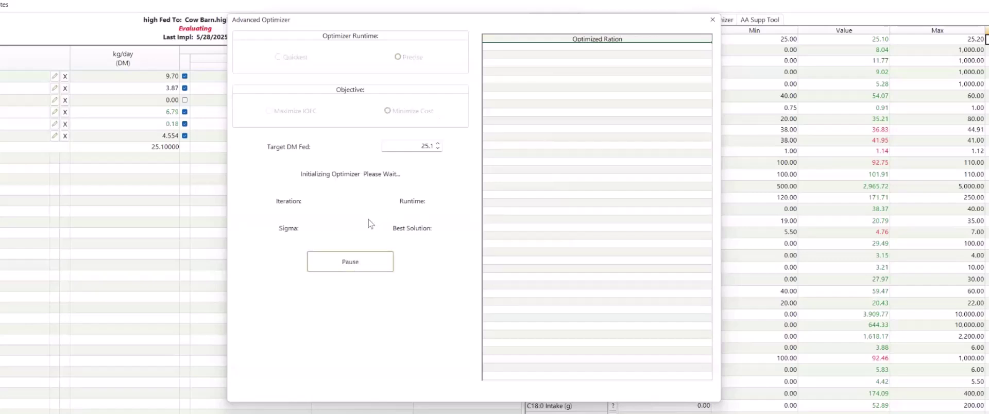
{"action": "left_click", "coordinate": [358, 262]}
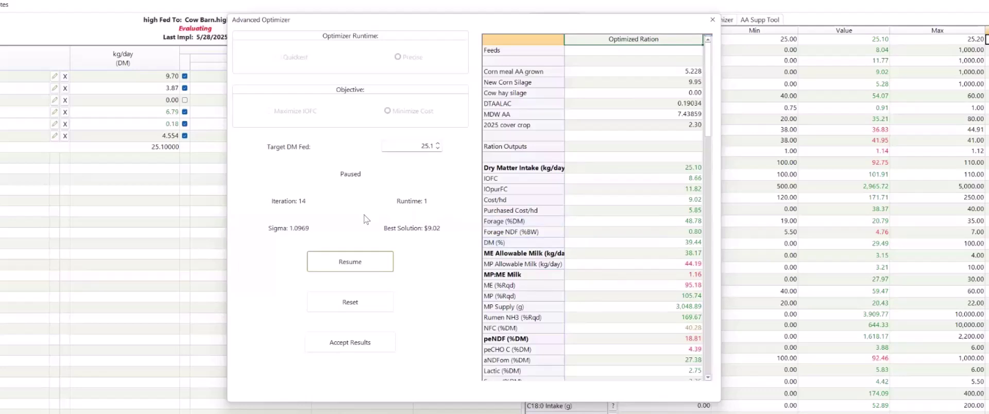
{"action": "left_click", "coordinate": [351, 262]}
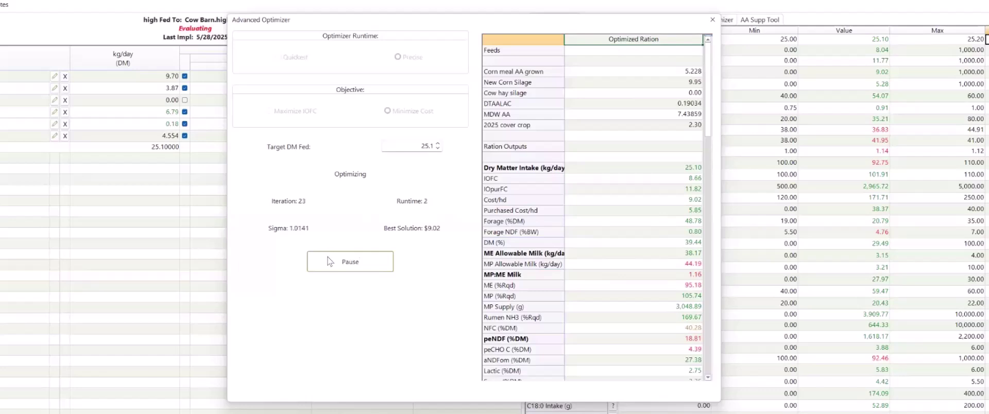